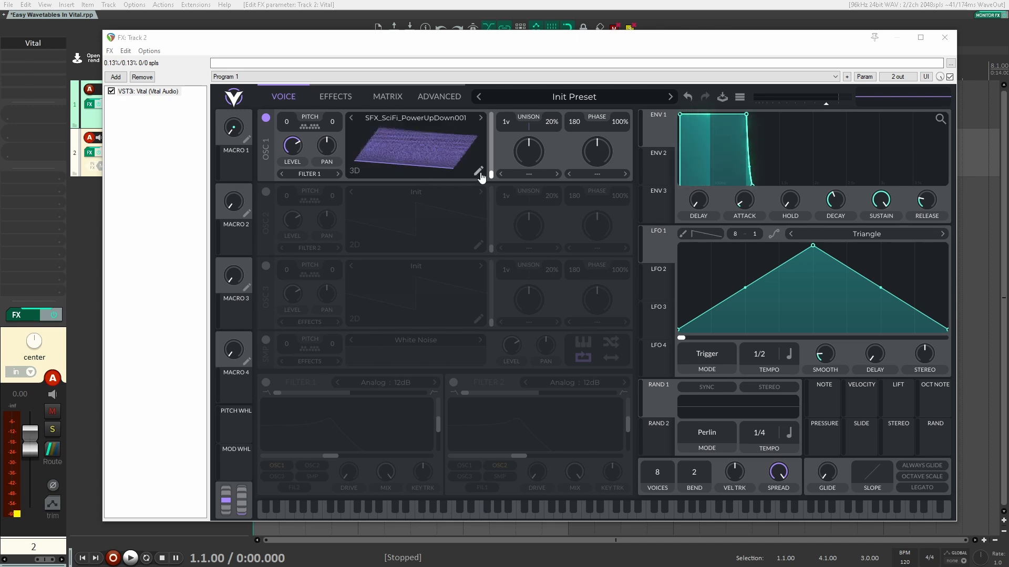
- Assign LFO 1 to the OSC 1 wavetable so it modulates the SFX_SciFi_PowerUpDown001 wavetable position
drag(661, 250, 493, 179)
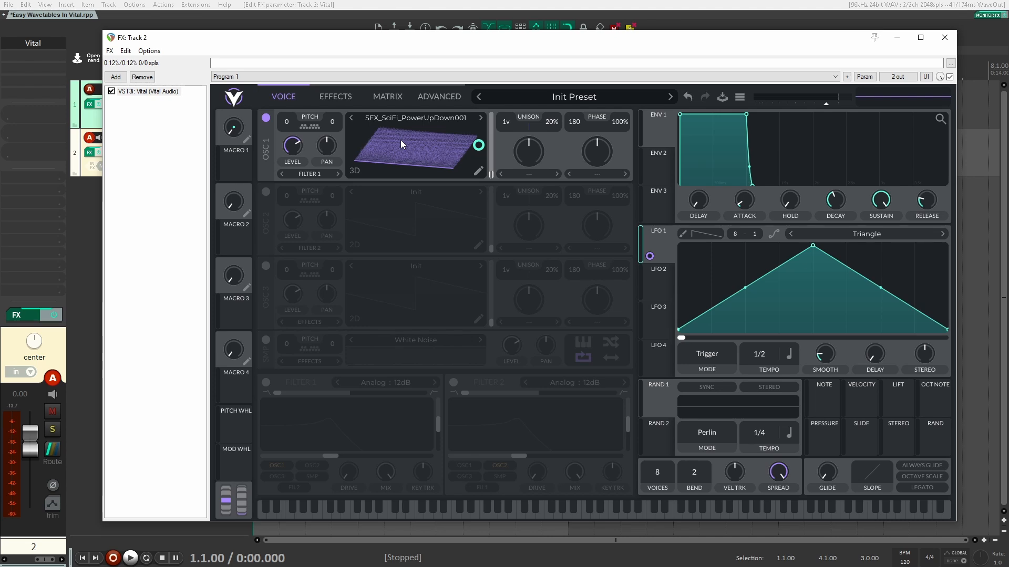
- Initialize OSC 1's wavetable to Init and inspect the wave source modifiers in the wavetable editor
right_click(425, 144)
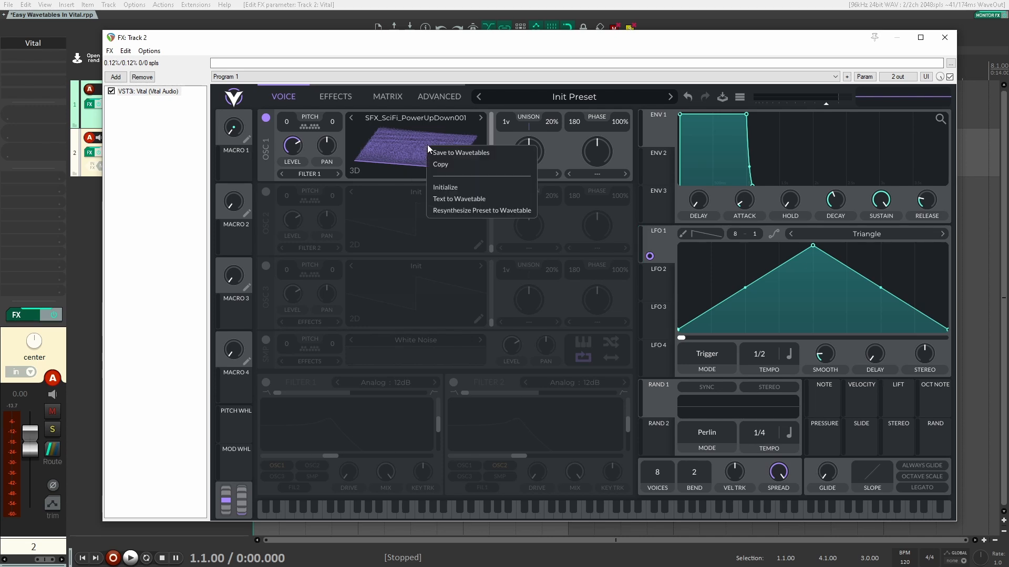
click(469, 188)
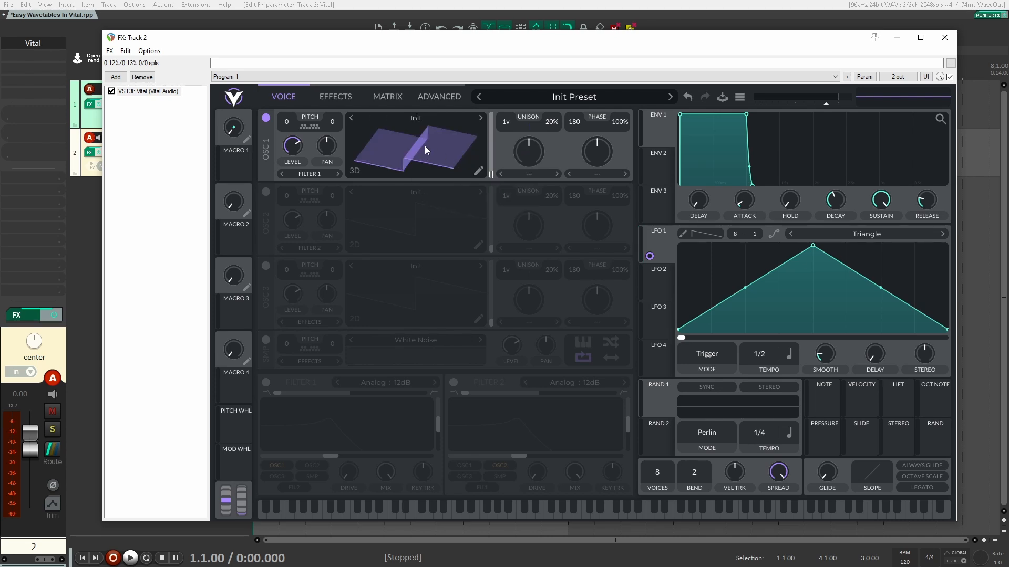
click(477, 172)
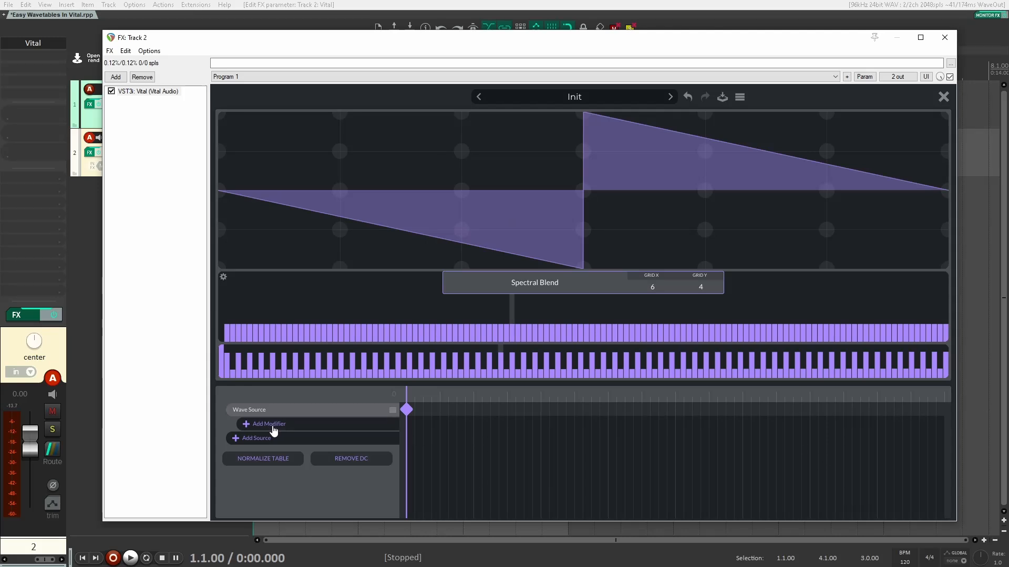
click(273, 429)
click(480, 453)
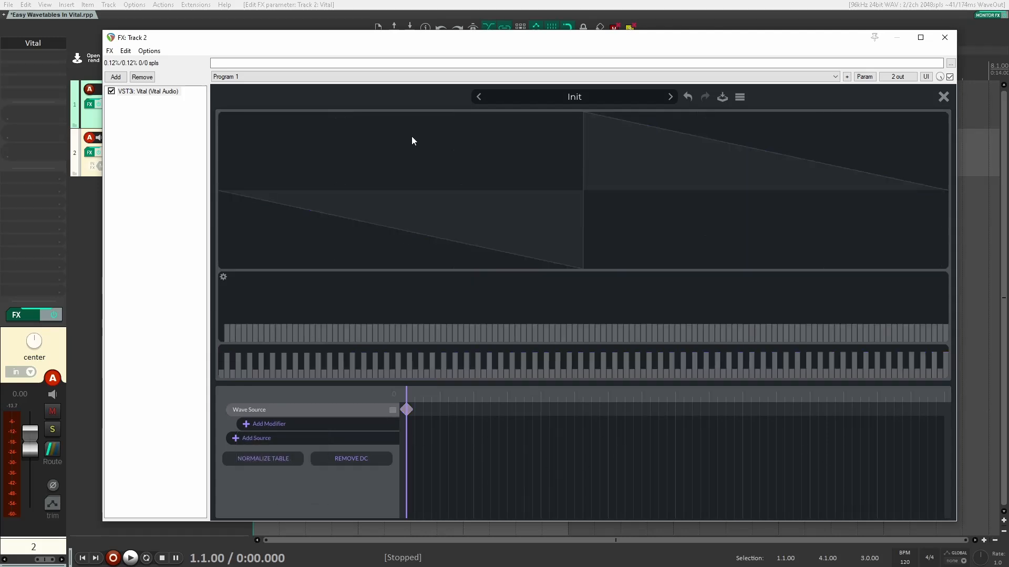
- Reopen the wavetable editor, review the wave source modifiers again, and close it
click(948, 100)
click(475, 175)
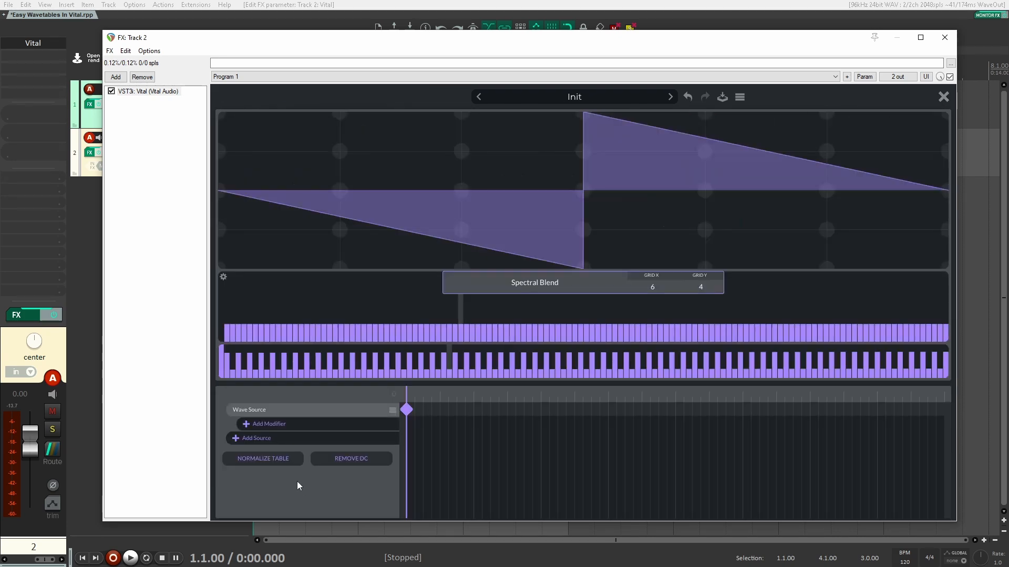
click(267, 424)
click(447, 430)
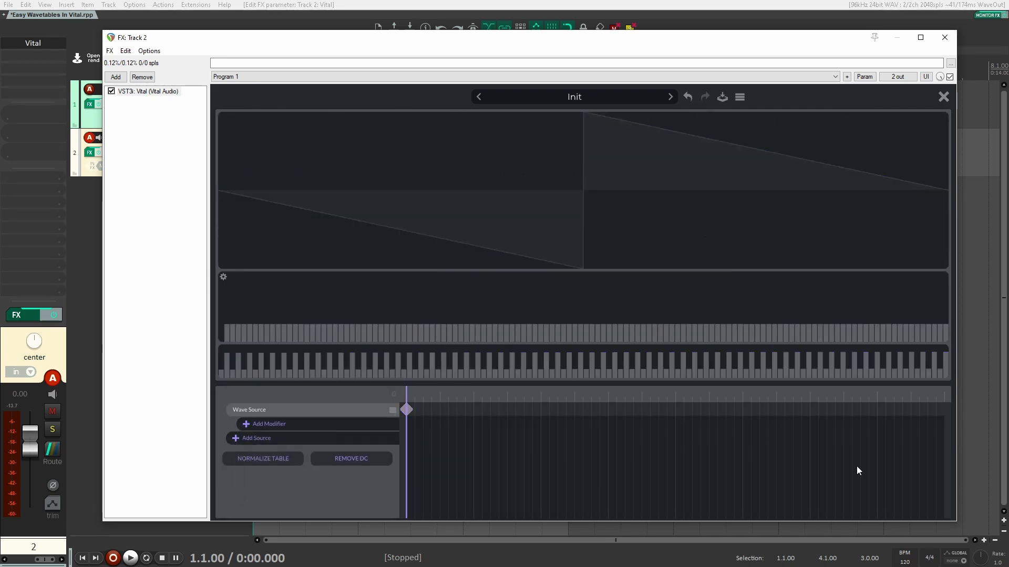
click(944, 98)
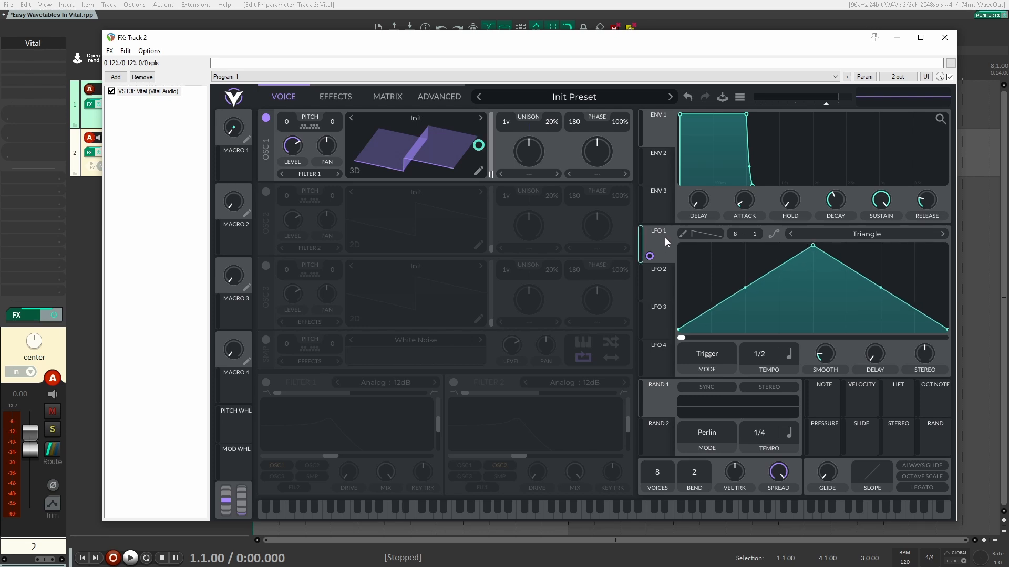
- Reshape LFO 1 into a rising ramp timed in Seconds instead of tempo
drag(813, 246, 973, 178)
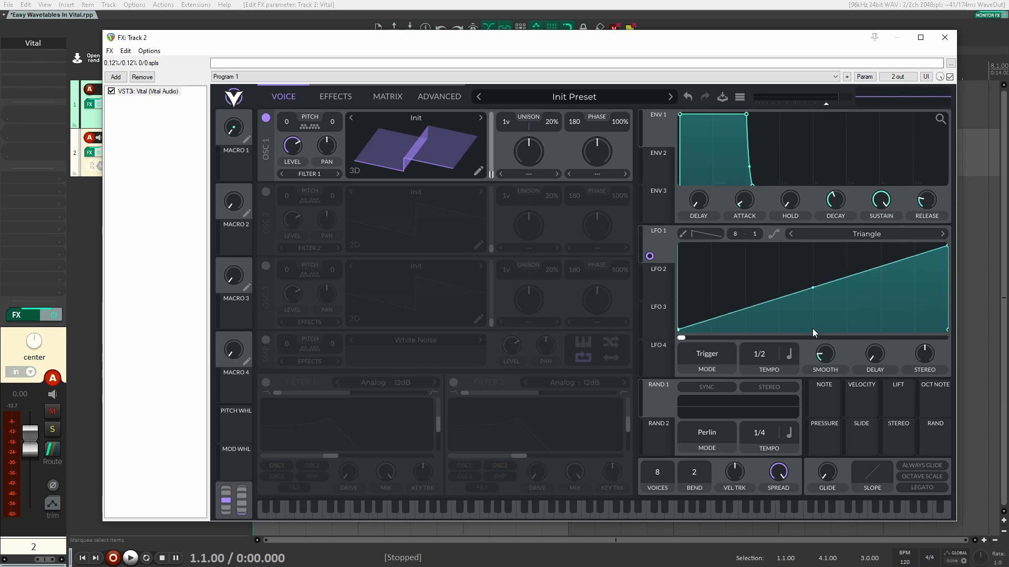
click(789, 351)
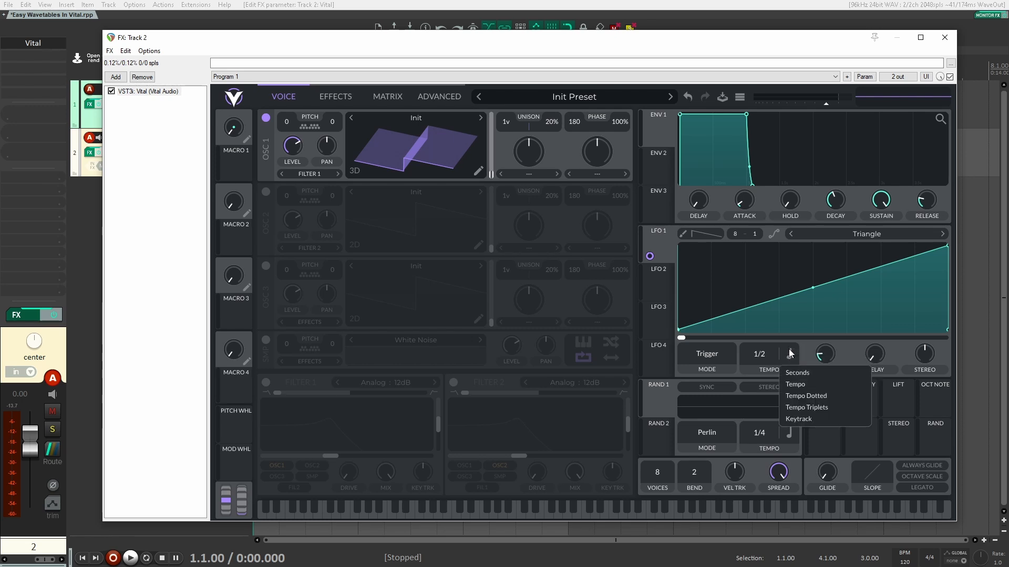
click(792, 351)
click(788, 352)
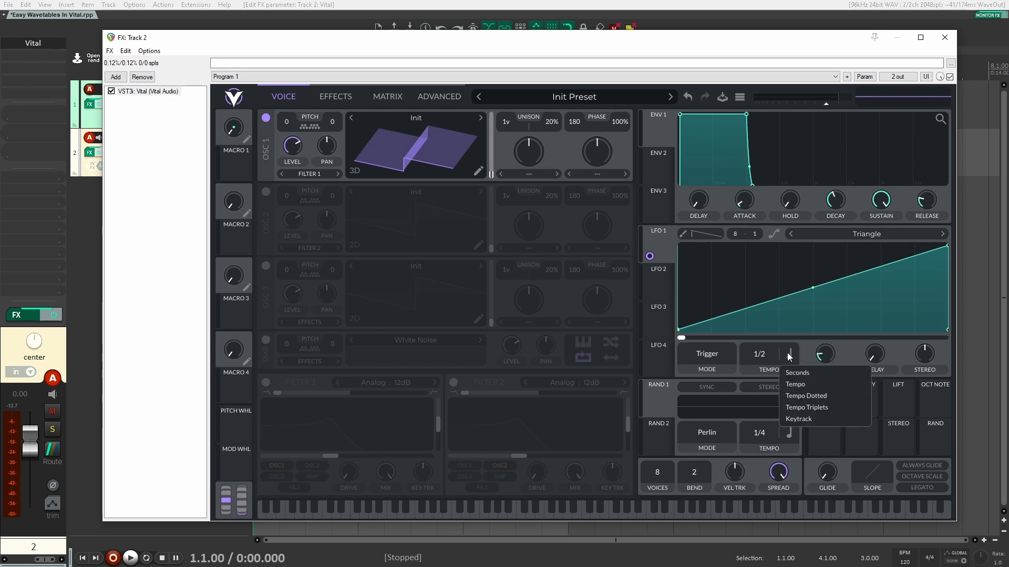
click(796, 373)
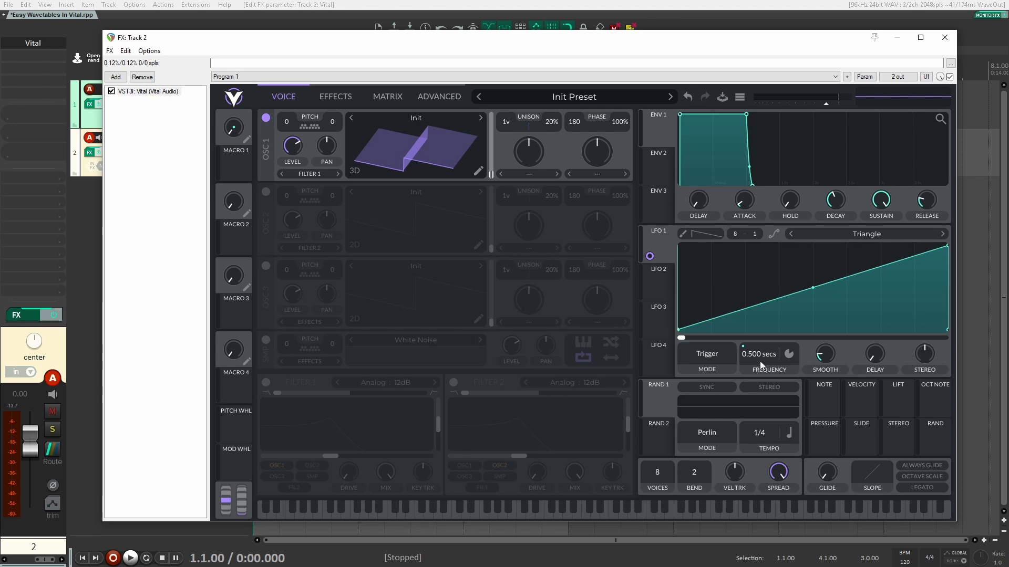
- Set LFO 1's period to 4 seconds and assign it to OSC 1's wavetable frame
right_click(752, 354)
click(780, 374)
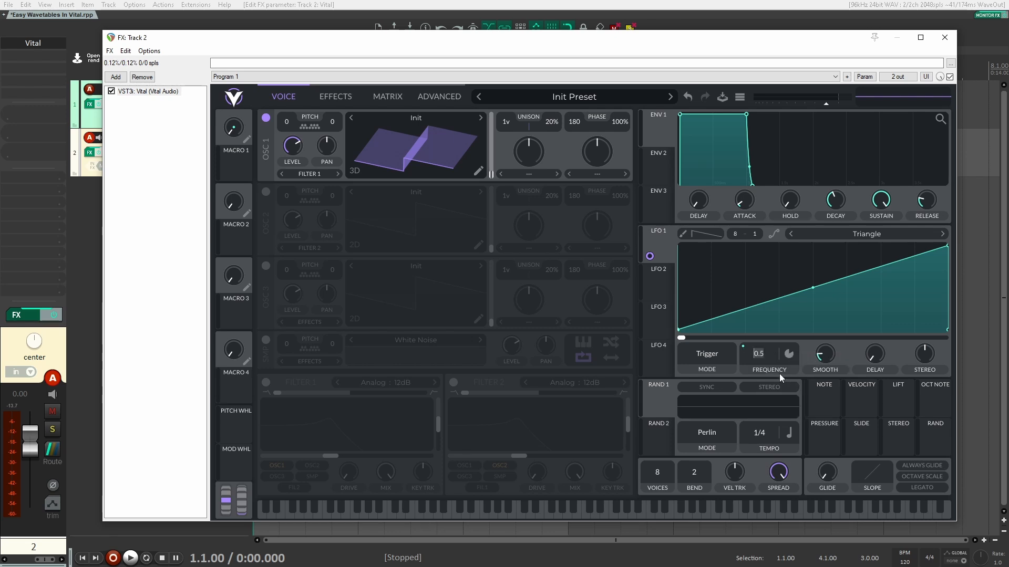
text(4)
key(Return)
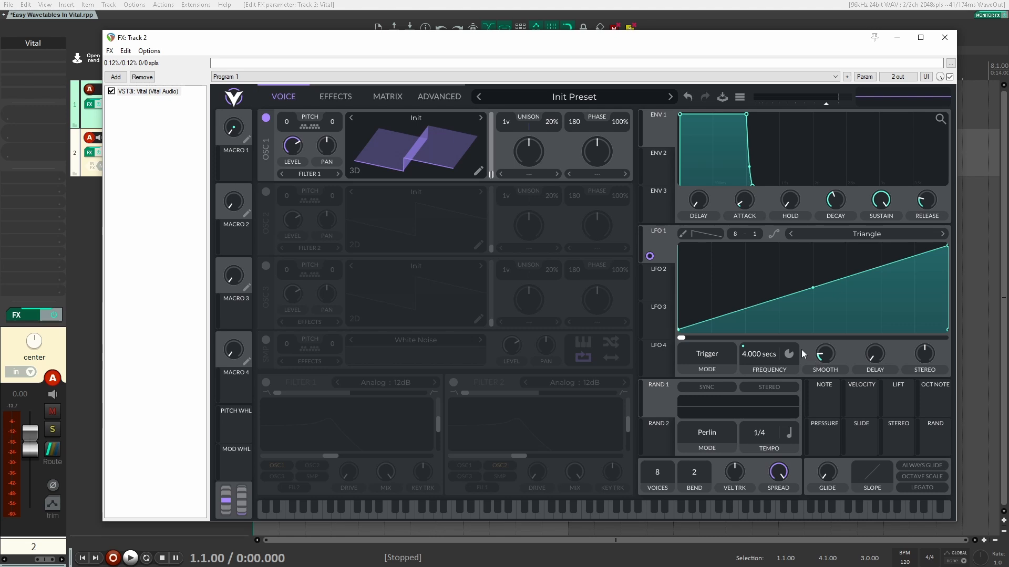
drag(650, 256, 493, 175)
- Try Vocode at about 80% and Formant Scale at 100% as OSC 1's spectral morph
click(530, 175)
click(550, 211)
drag(520, 157, 533, 149)
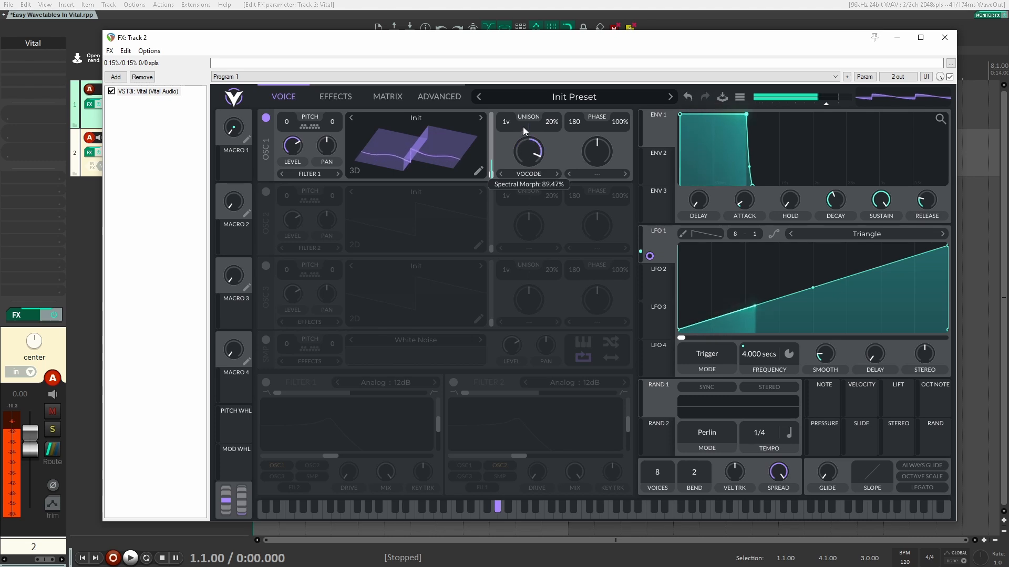
click(557, 174)
drag(535, 168, 534, 131)
- Switch OSC 1's spectral morph to Harm Stretch at about 91% and modulate it with LFO 1
click(556, 174)
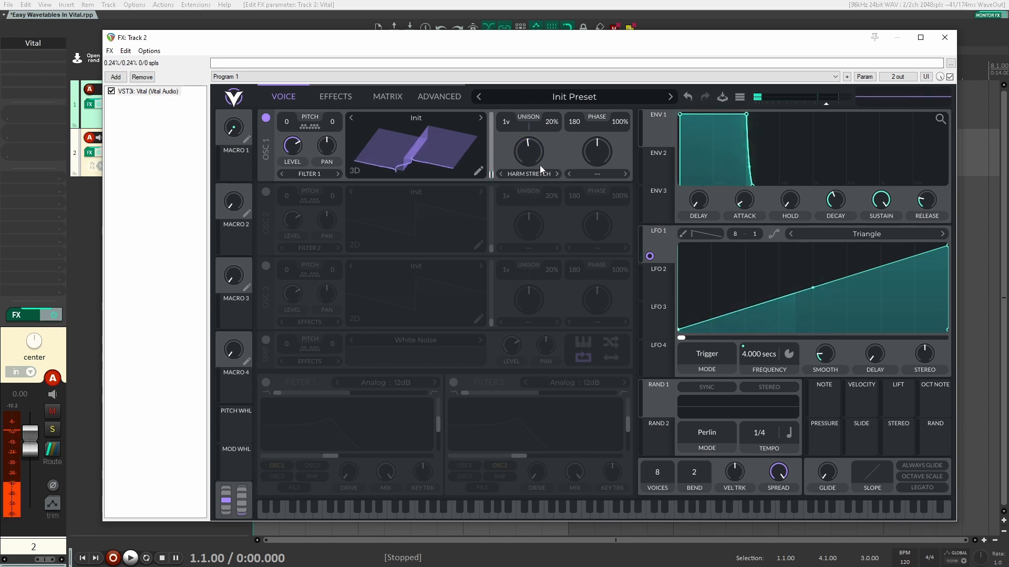
mouse_move(540, 165)
mouse_down()
mouse_move(528, 115)
mouse_move(540, 149)
mouse_move(543, 124)
mouse_move(542, 158)
mouse_up()
drag(649, 256, 530, 183)
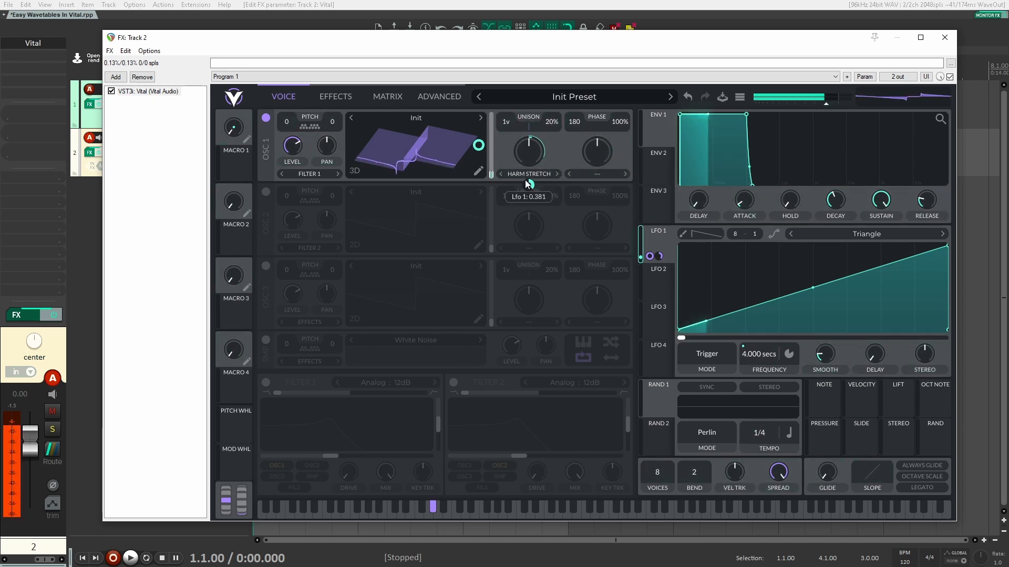
mouse_move(528, 188)
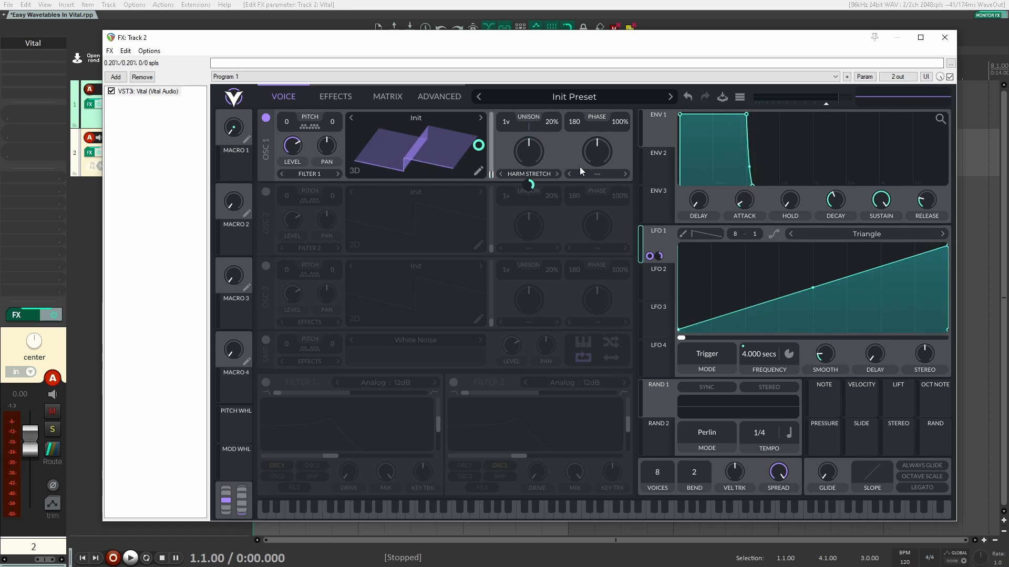
- Resynthesize the preset into OSC 1's wavetable and set its spectral morph to None
right_click(424, 145)
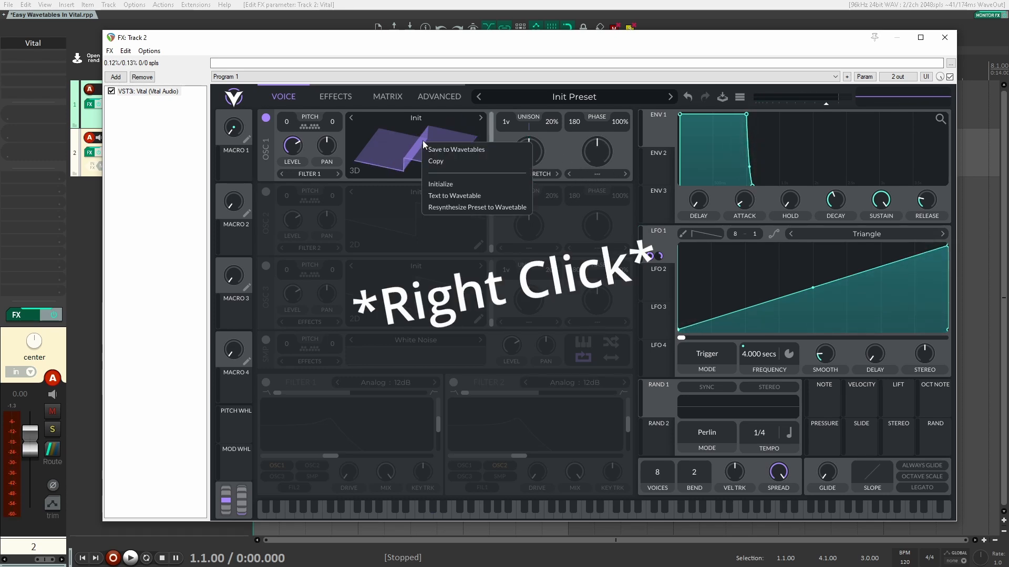
click(482, 208)
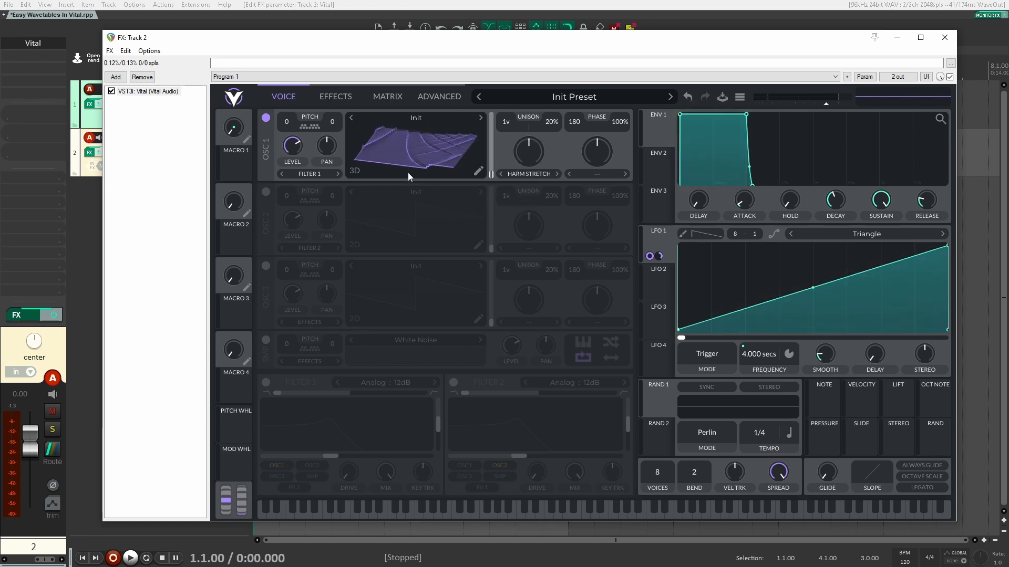
click(524, 176)
click(528, 186)
click(531, 175)
click(515, 184)
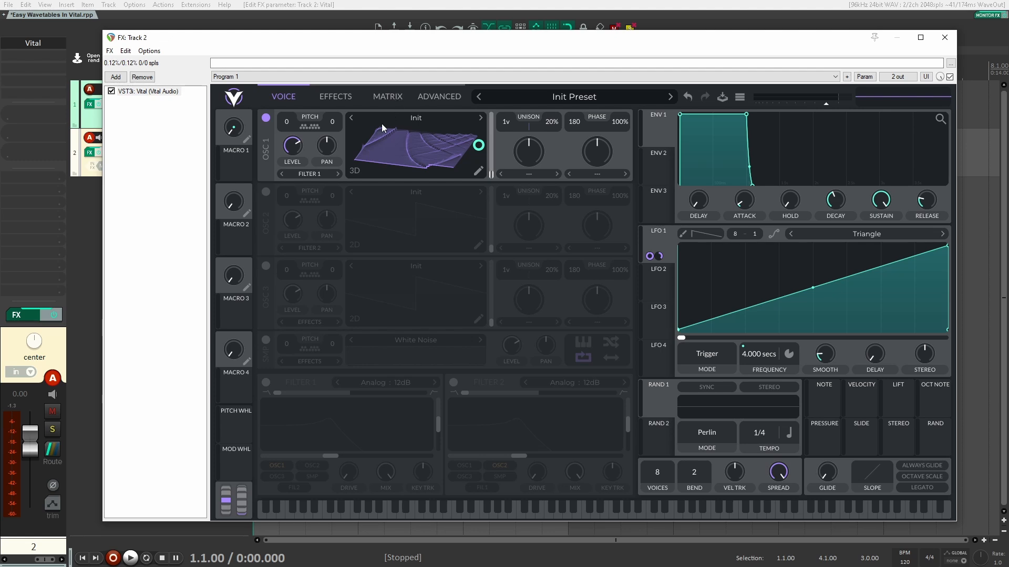
- Turn on the compressor and distortion effects, lowering the distortion mix to about 0.45
click(352, 97)
click(279, 164)
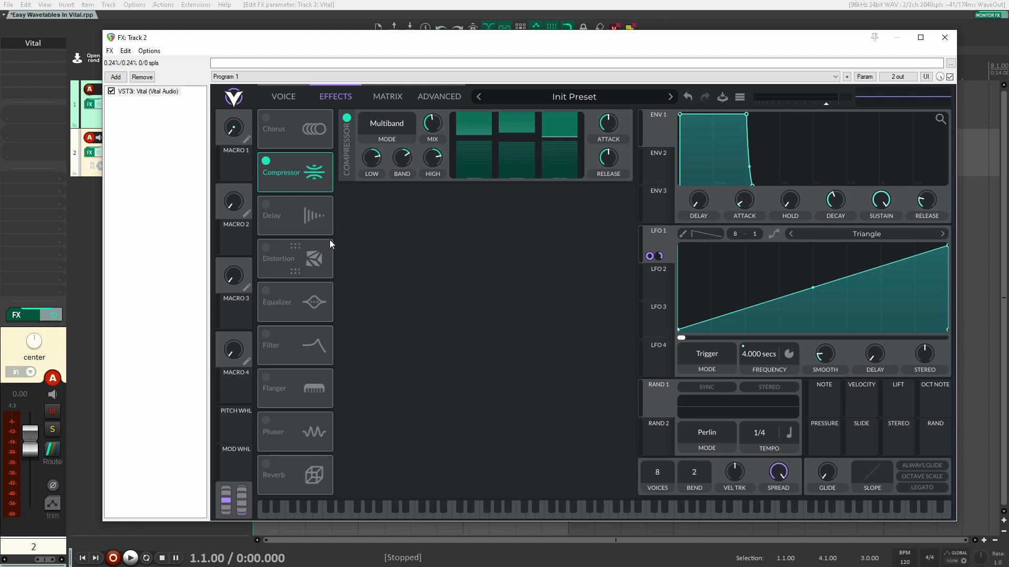
click(271, 254)
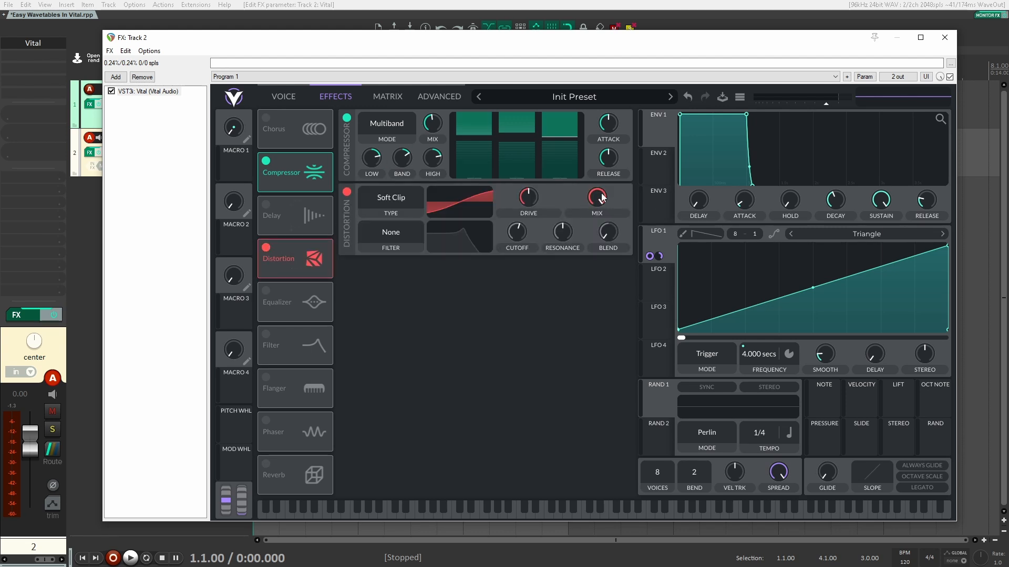
drag(596, 198, 593, 229)
- Change the distortion to Linear Fold with drive at 19.02 dB
click(387, 194)
click(396, 241)
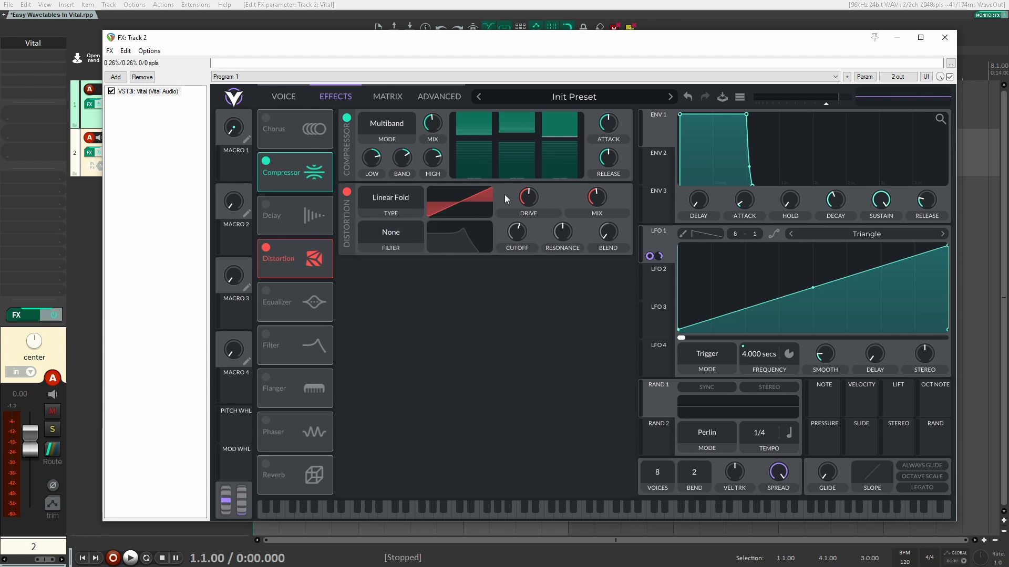
mouse_move(528, 197)
mouse_down()
mouse_move(534, 157)
mouse_move(533, 191)
mouse_up()
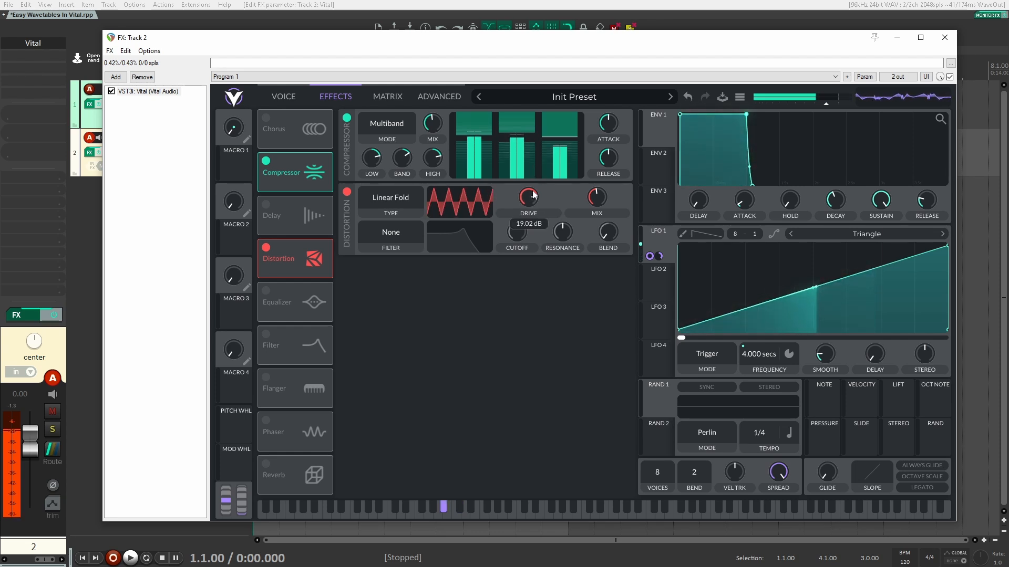
click(288, 96)
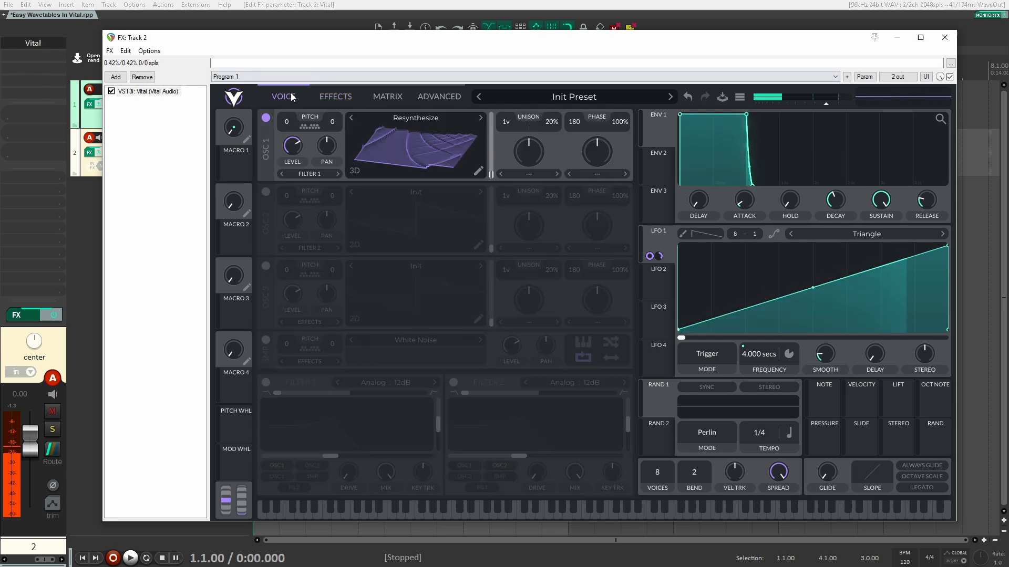
- Resynthesize the distorted preset into OSC1's wavetable, finishing on the effects page
right_click(388, 149)
click(463, 211)
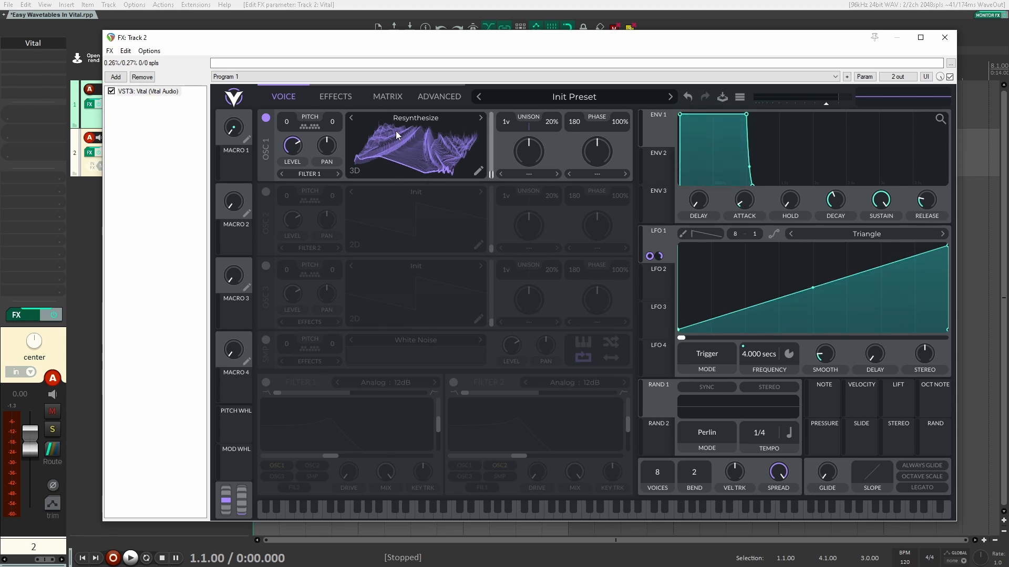
click(336, 100)
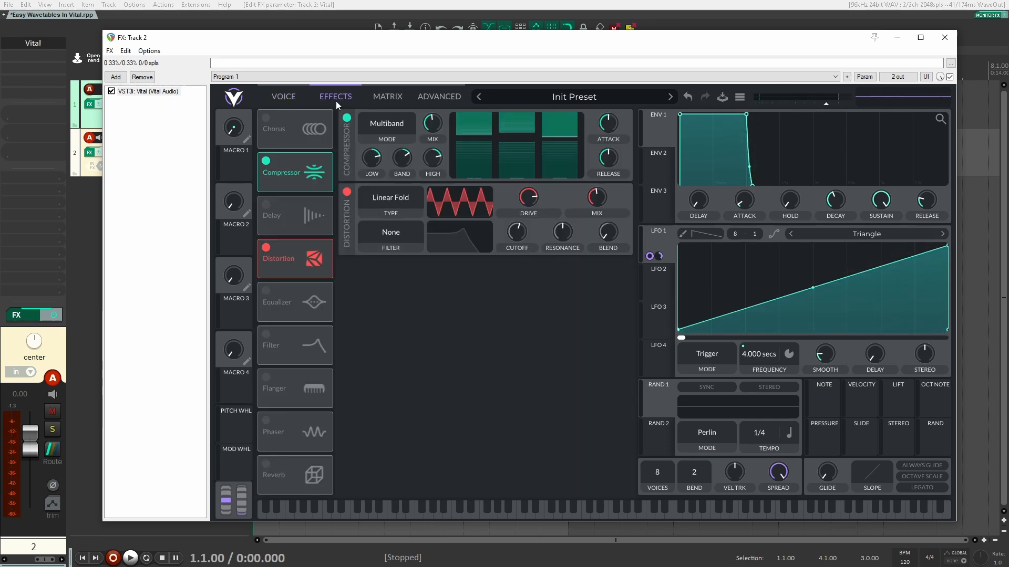
click(288, 98)
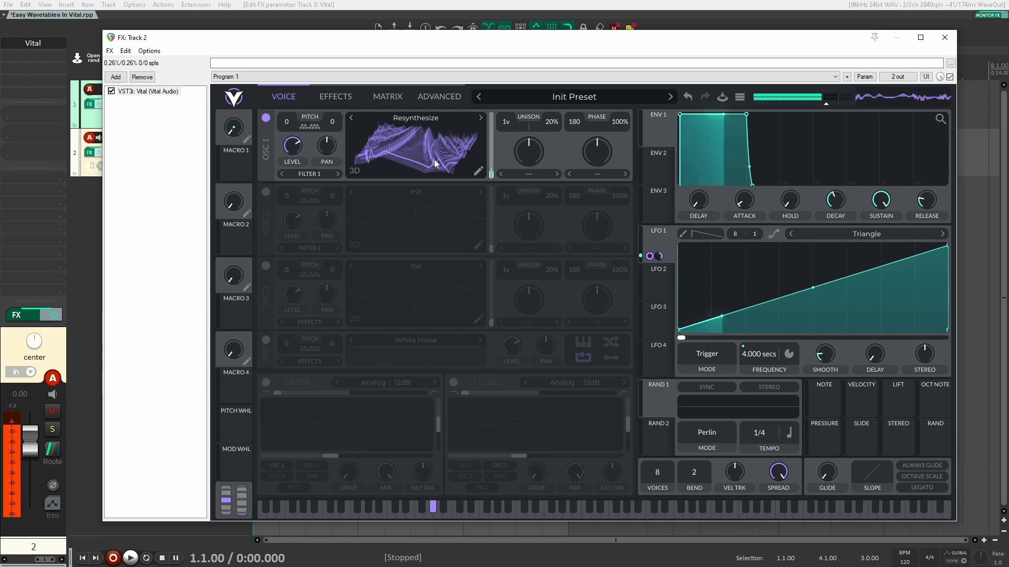
click(334, 97)
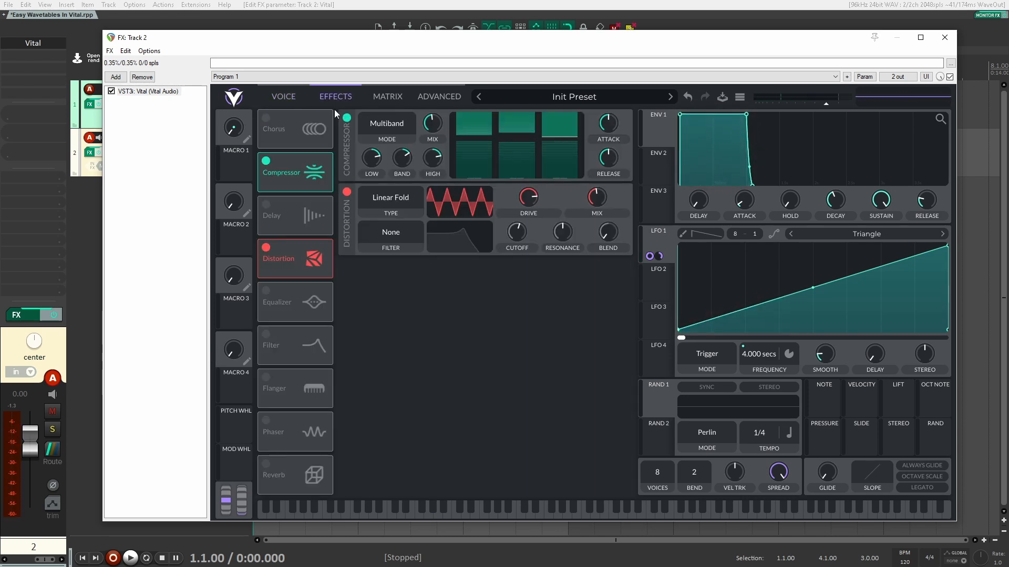
click(287, 97)
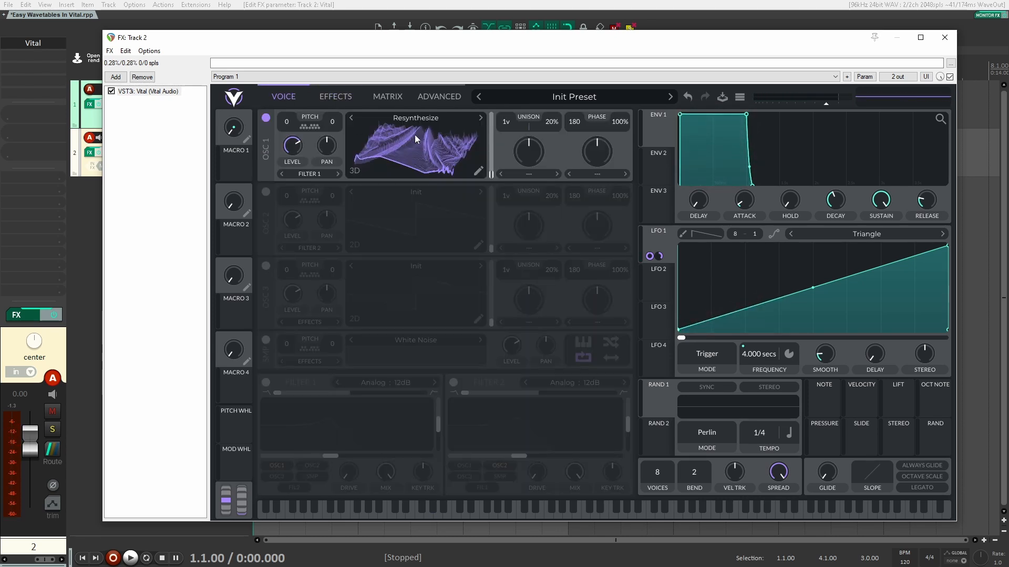
click(338, 95)
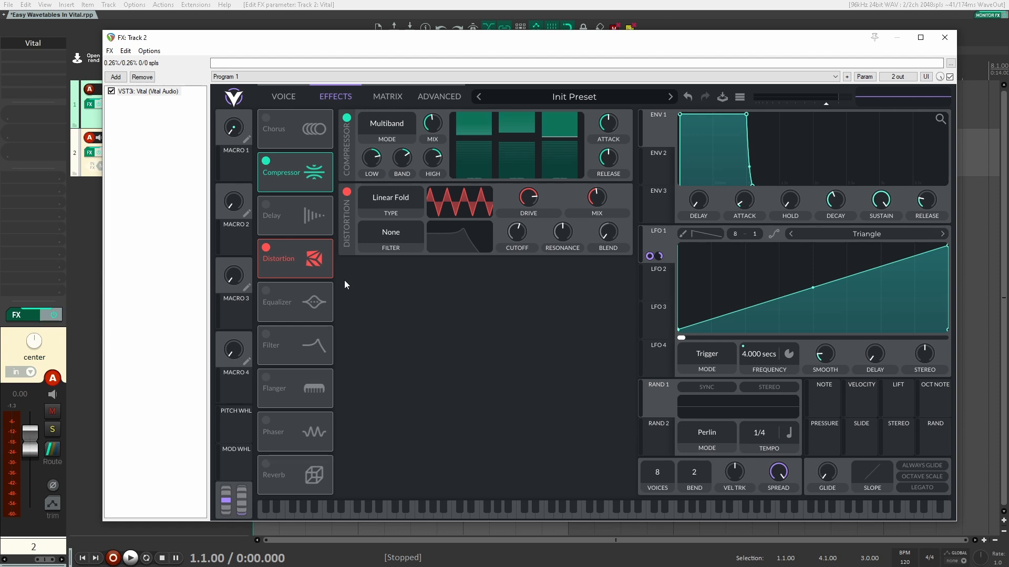
- Enable a Phaser filter with cutoff near -35 semitones modulated by LFO 1, and turn off distortion
click(322, 332)
click(441, 273)
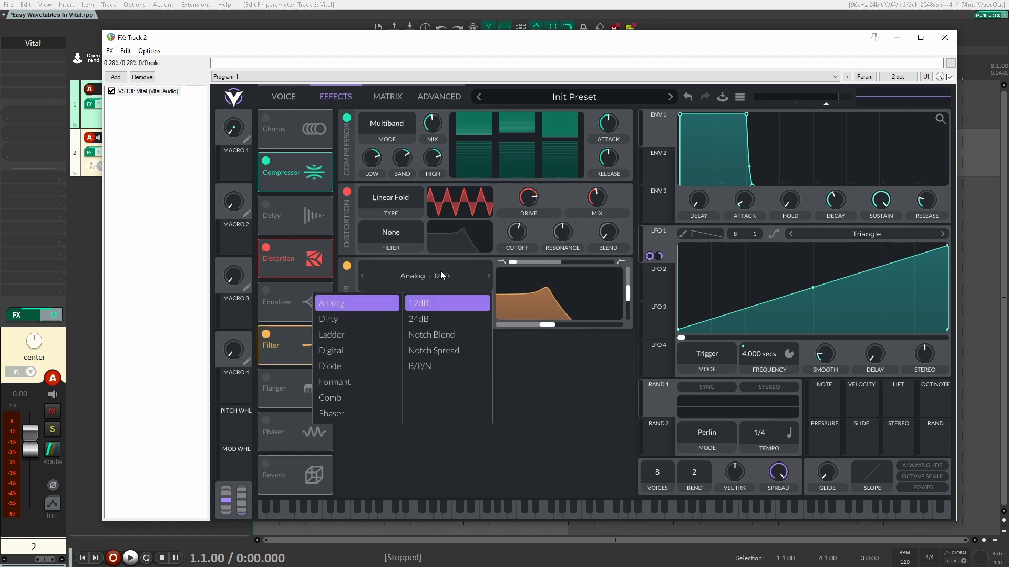
click(342, 410)
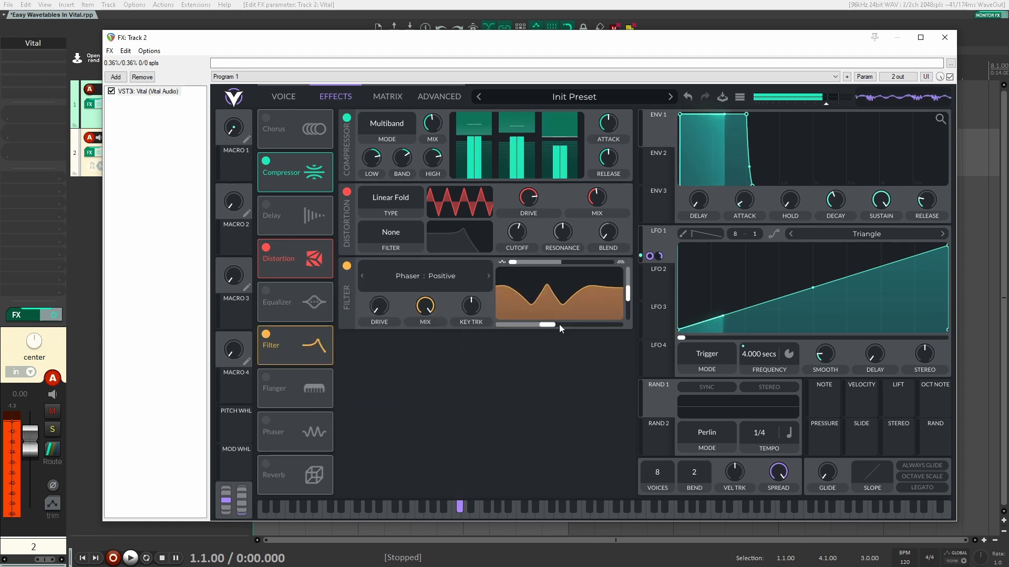
drag(547, 325, 516, 325)
drag(658, 243, 515, 325)
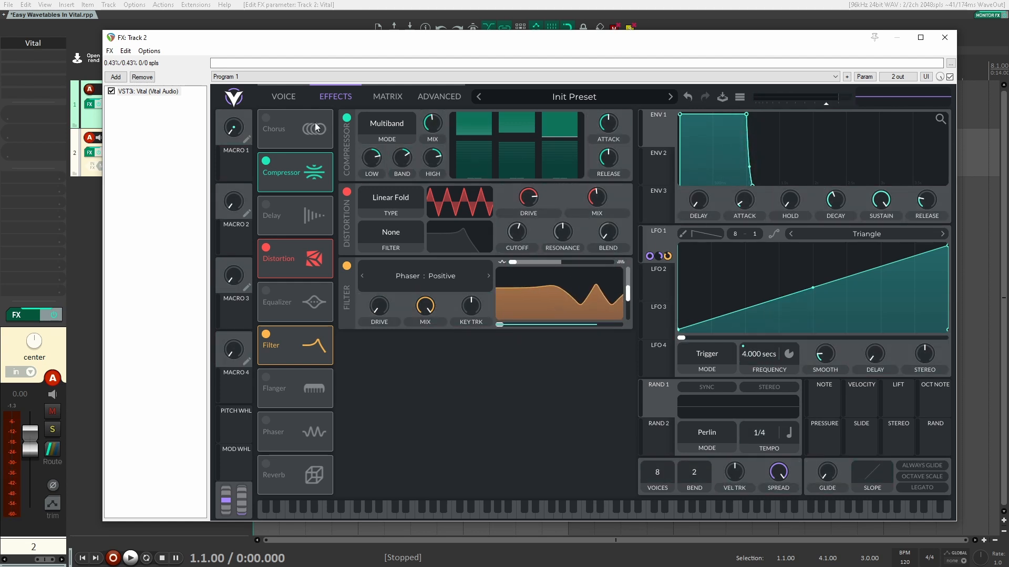
click(346, 192)
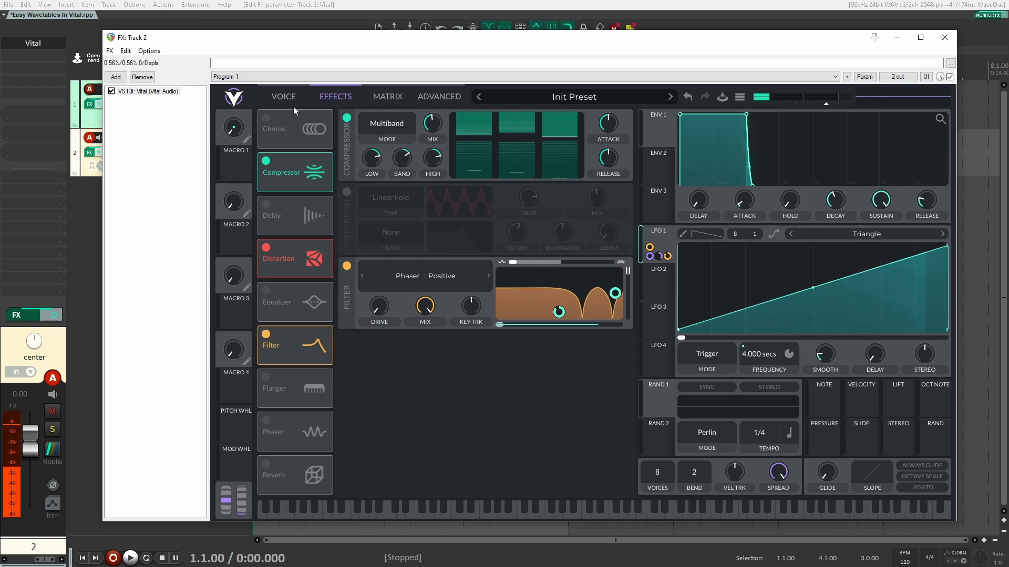
- Resynthesize the phaser-filtered preset into OSC1, then disable the Filter and re-enable Distortion
click(283, 97)
right_click(425, 149)
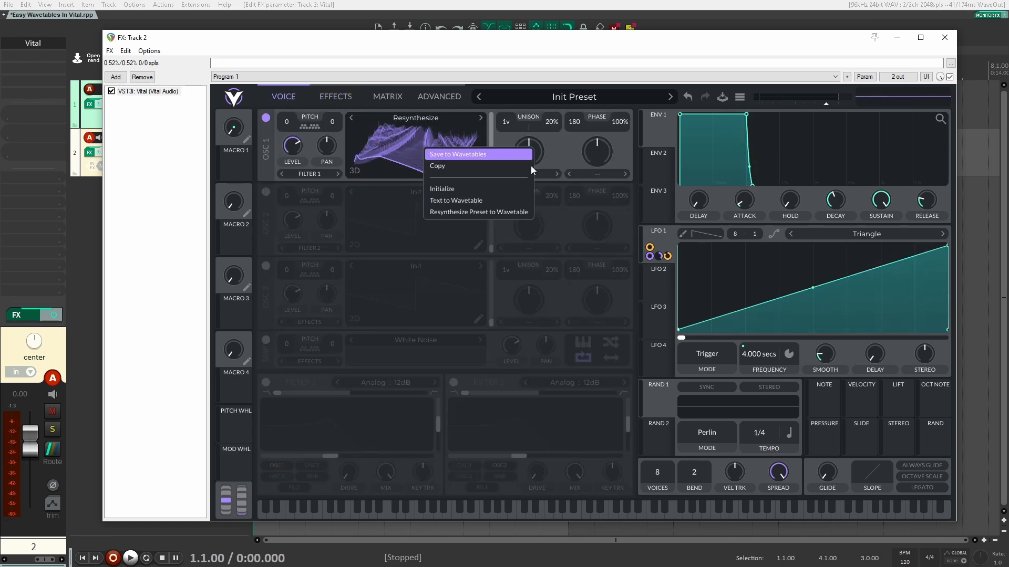
click(484, 212)
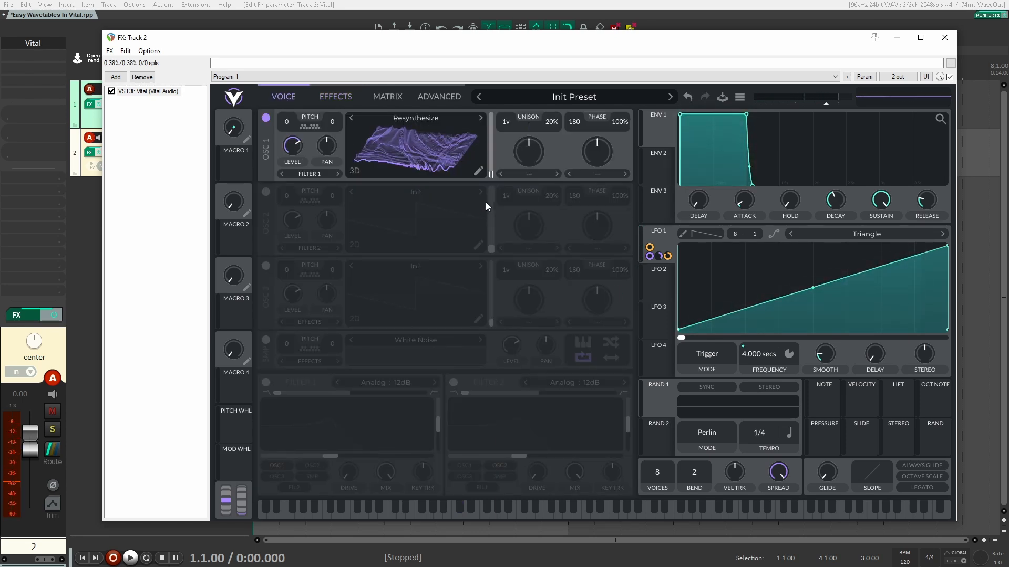
click(335, 96)
click(346, 266)
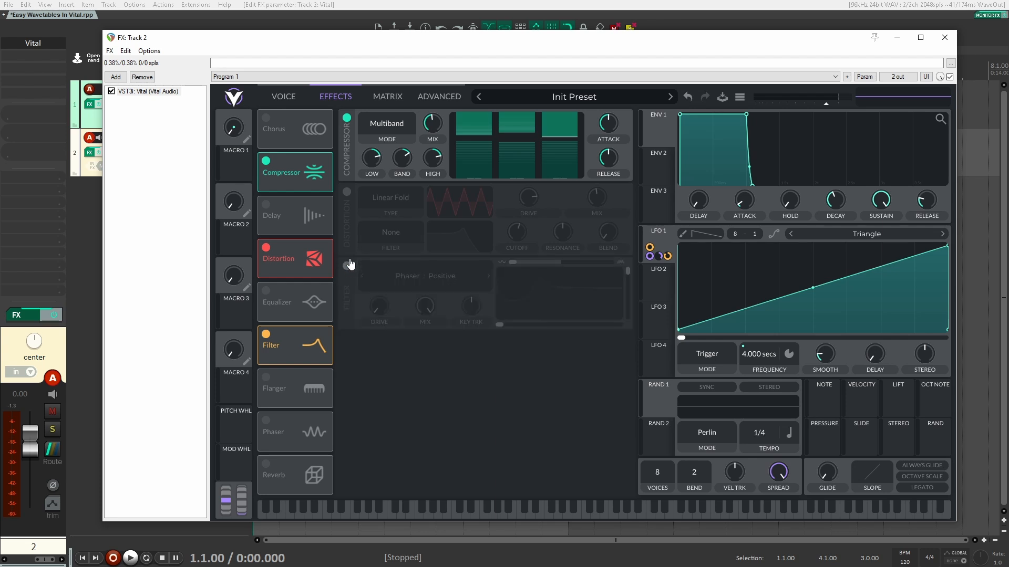
click(347, 193)
click(294, 96)
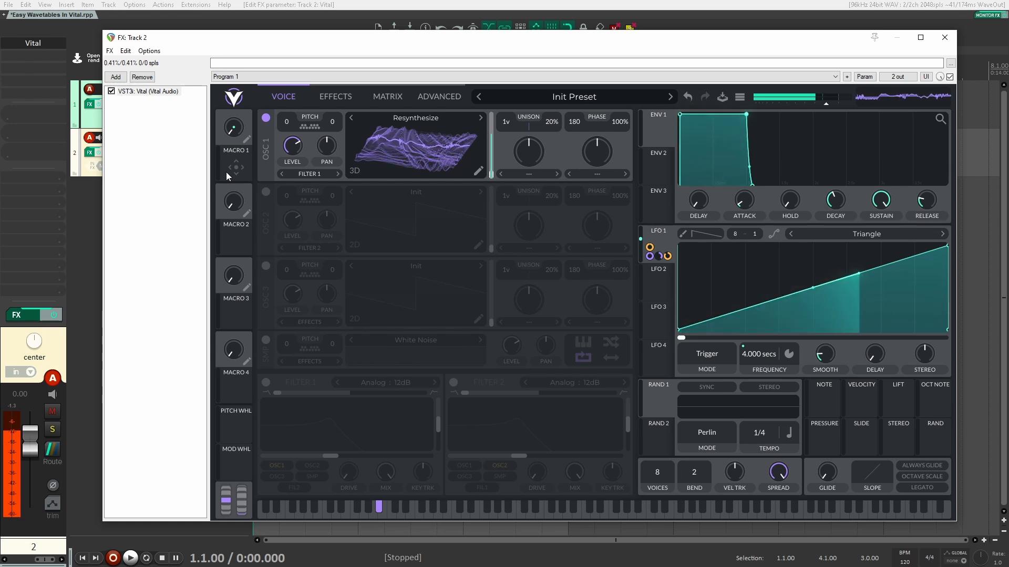
- Turn on the Equalizer effect, then open and dismiss OSC1's wavetable options on the voice page
click(332, 99)
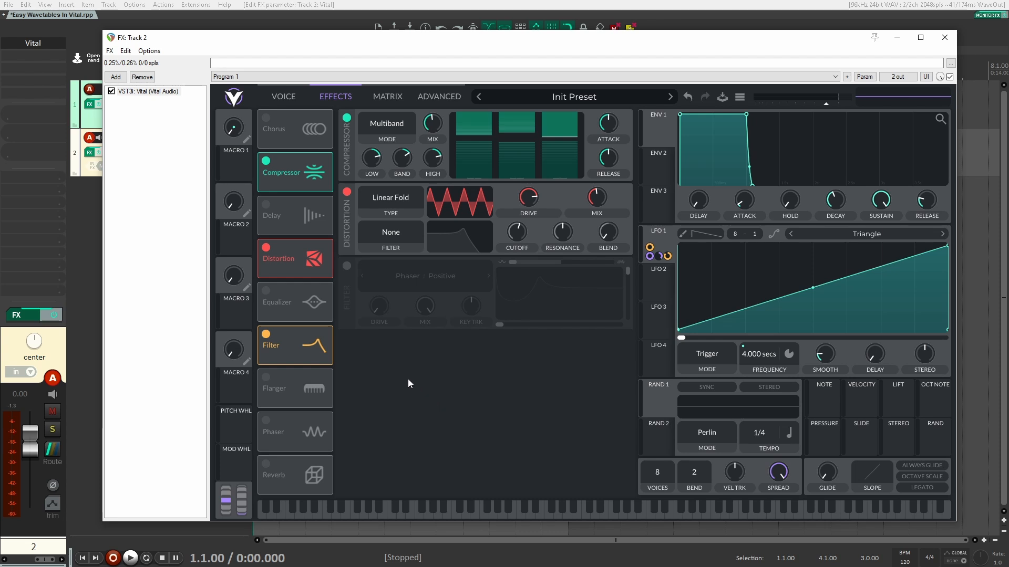
click(266, 293)
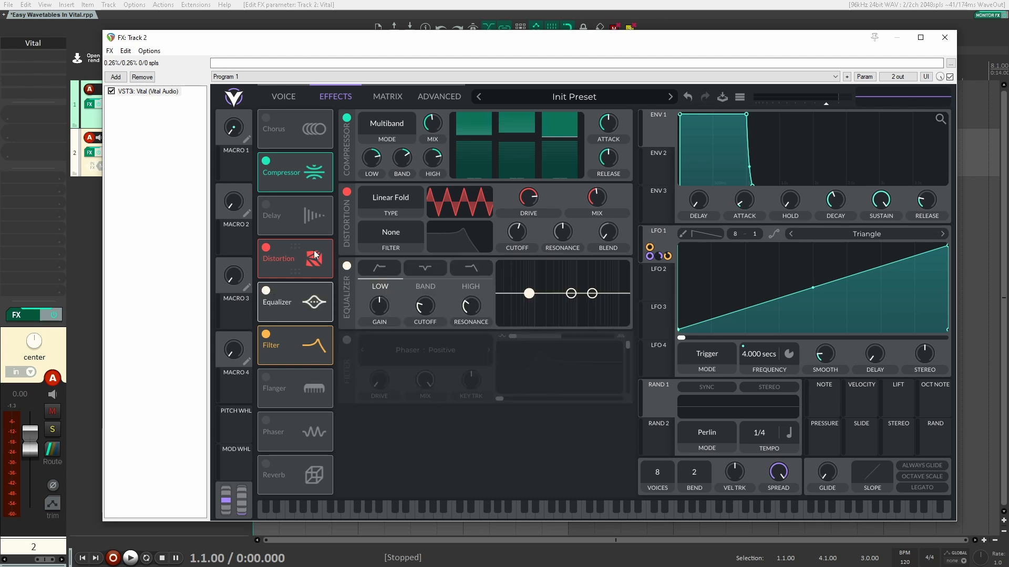
click(276, 97)
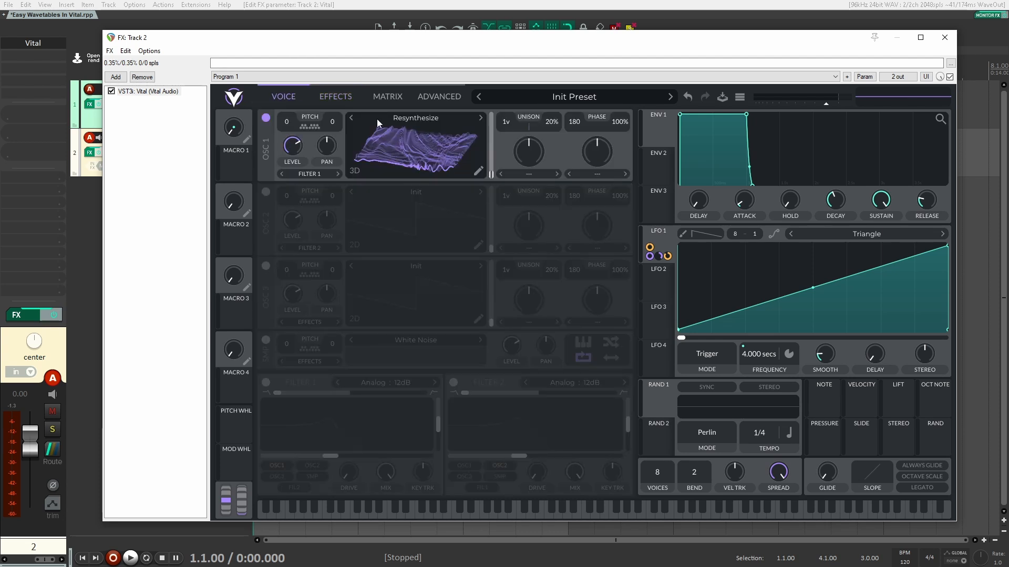
right_click(405, 131)
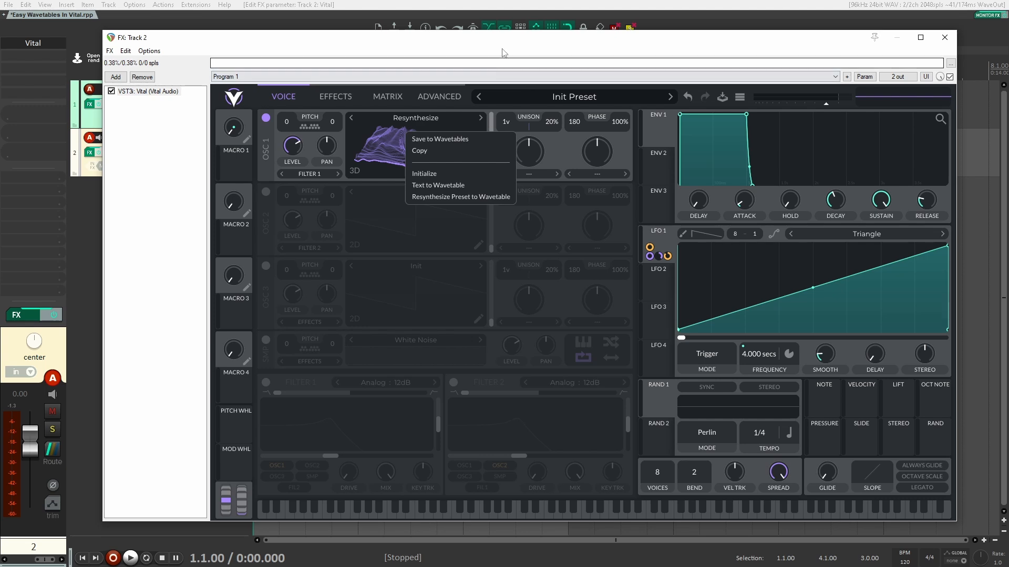
click(450, 236)
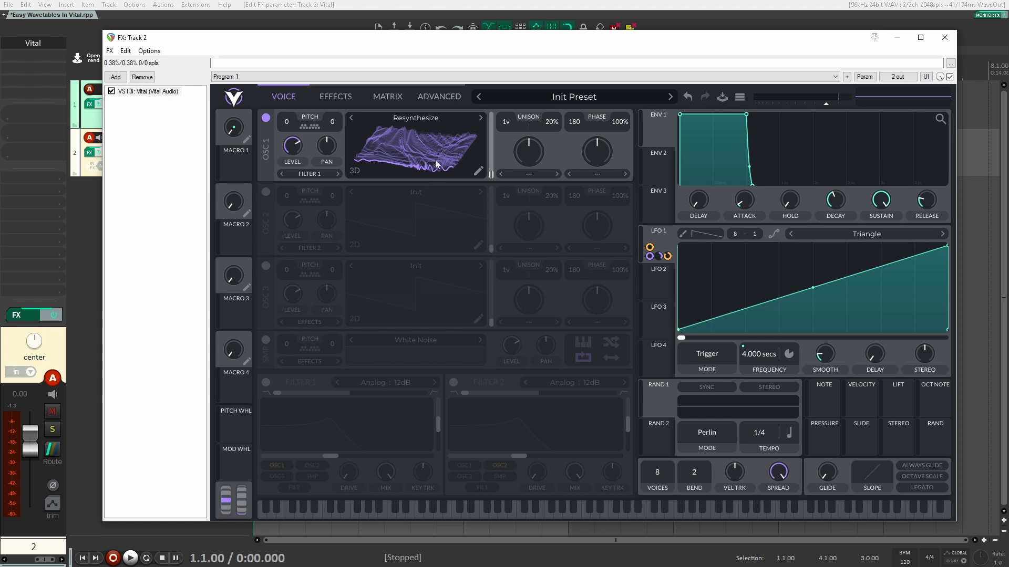
- Browse OSC1's wavetables in DDA Core Pack, past Growl Spectral, Growls and Mechanical, to list Resonant 01–07
click(430, 120)
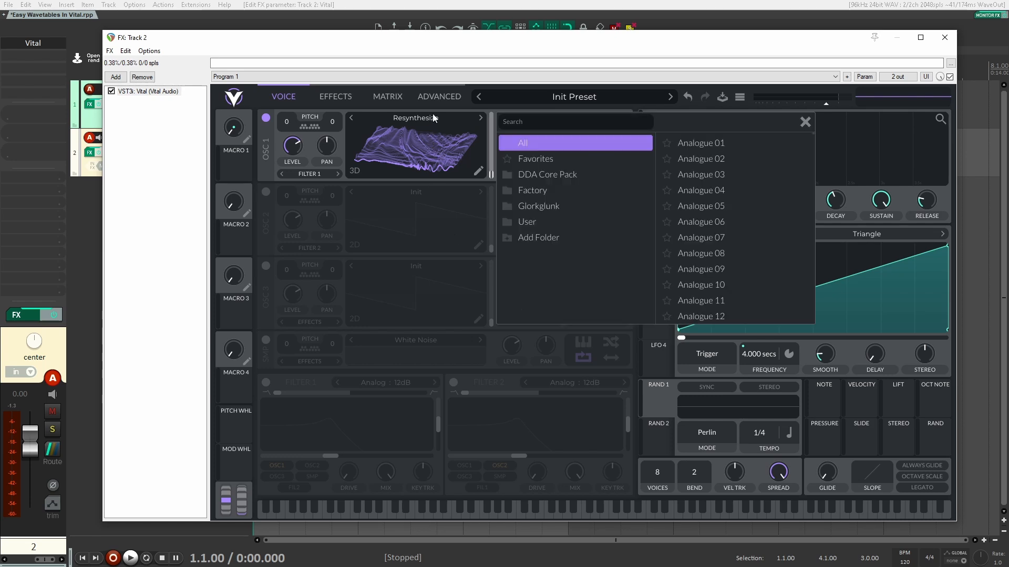
click(508, 173)
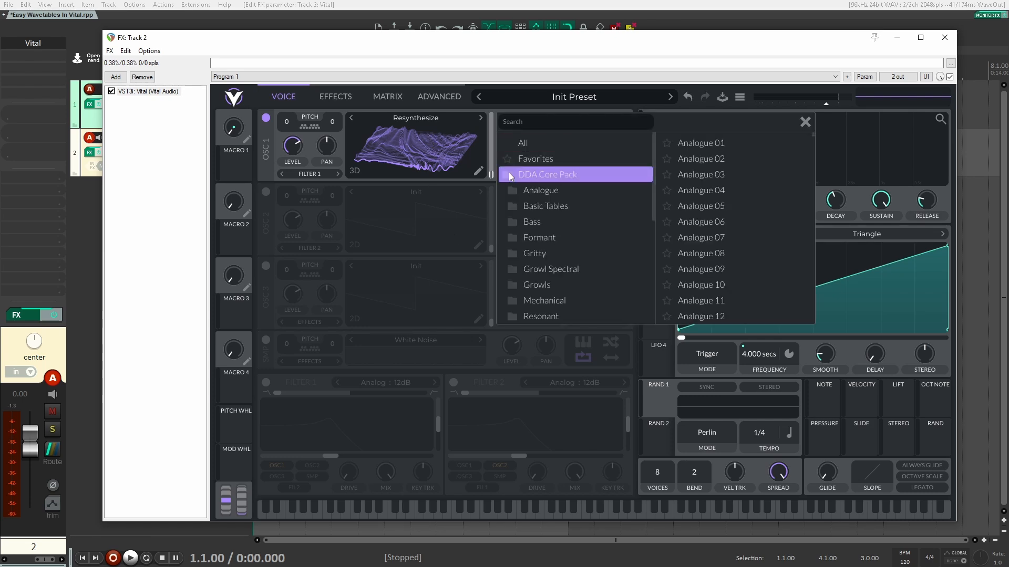
scroll(550, 204, down, 2)
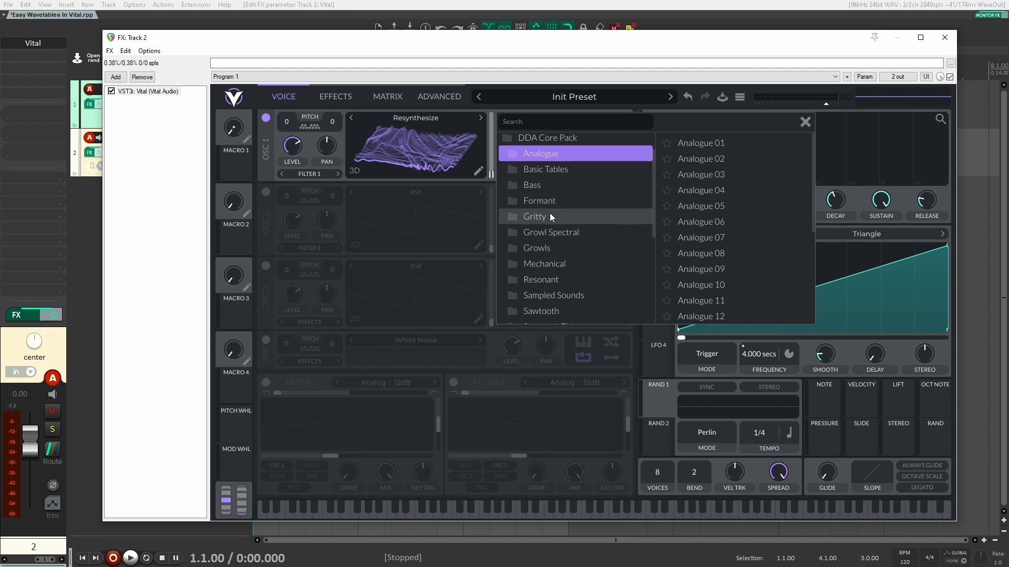
click(549, 232)
click(551, 249)
scroll(552, 255, down, 1)
click(551, 249)
click(548, 263)
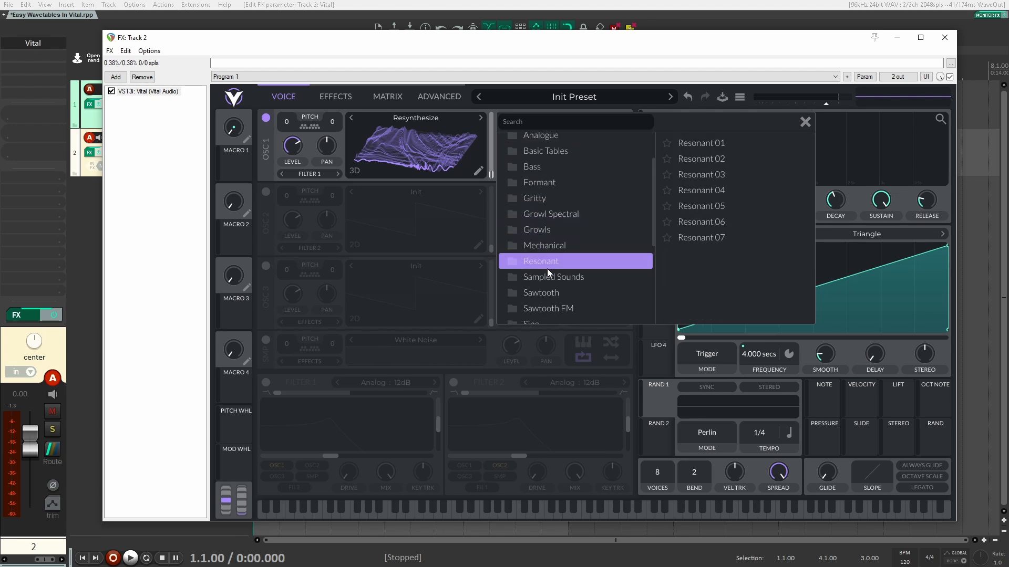